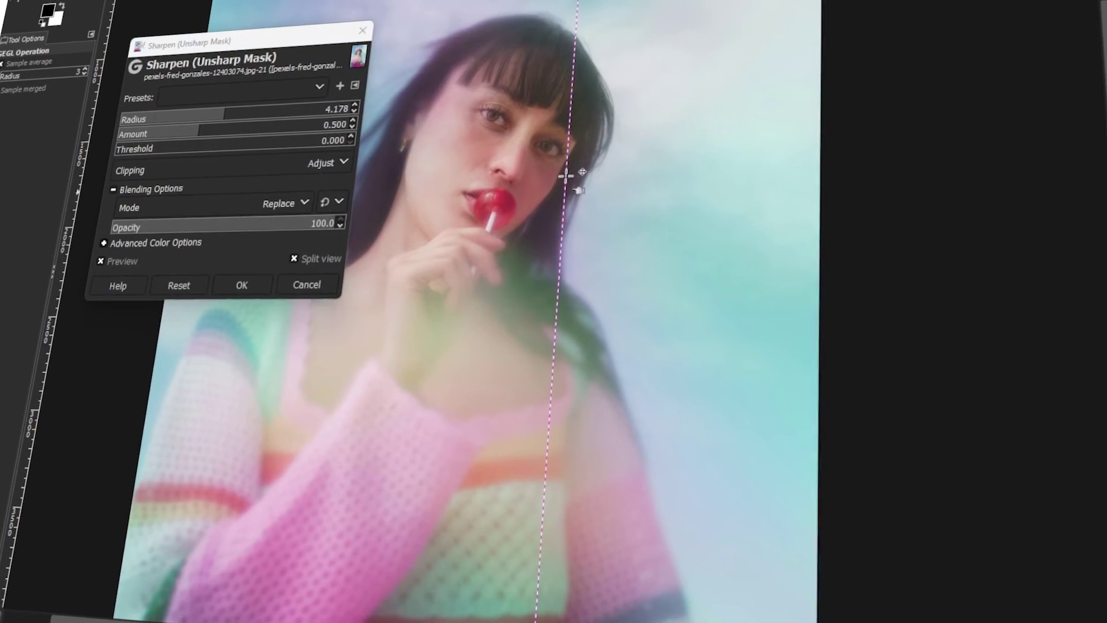
Dismiss the Unsharp Mask preview and show the full portrait on the canvas
{"action": "left_click", "coordinate": [306, 111]}
{"action": "left_click_drag", "start_coordinate": [199, 134], "coordinate": [202, 134]}
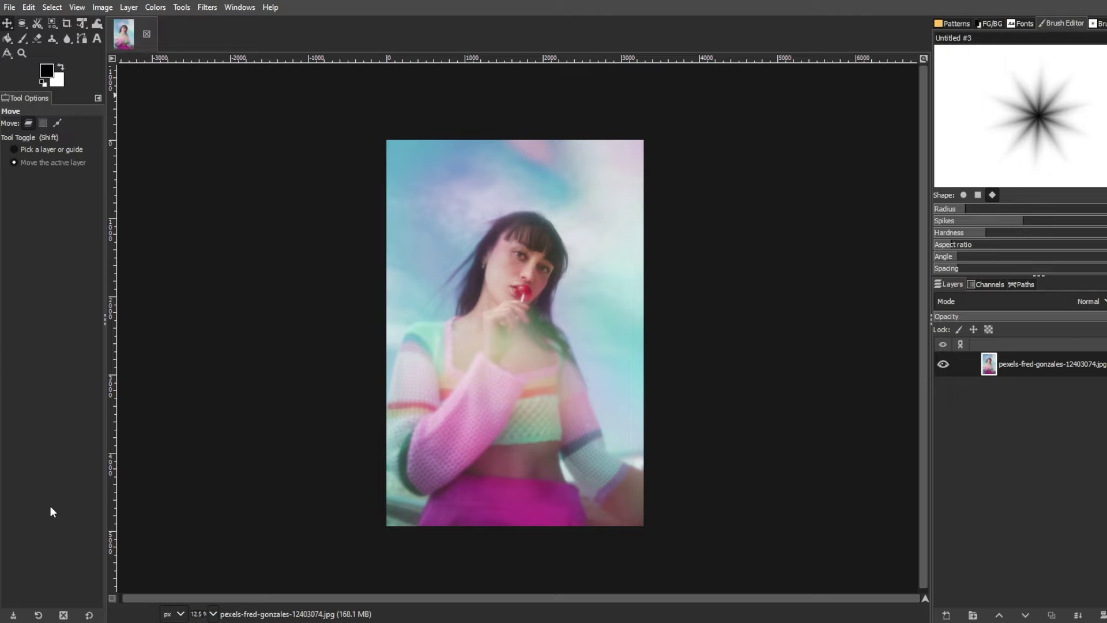
Choose the Blur/Sharpen tool in Sharpen mode with a Rate of 46.7
{"action": "left_click", "coordinate": [67, 37]}
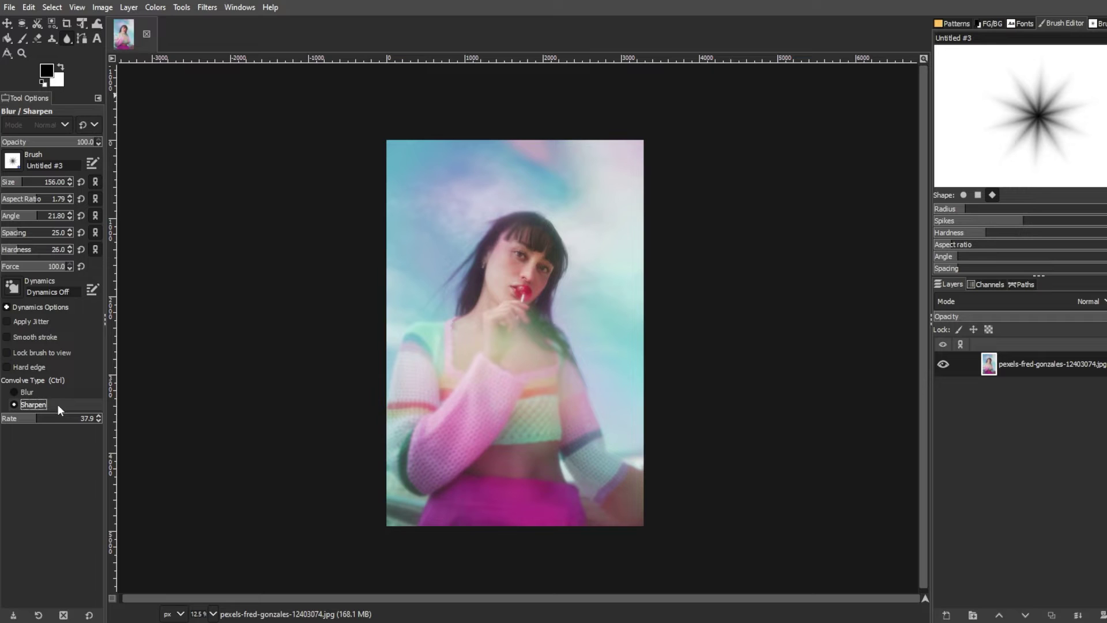
{"action": "left_click", "coordinate": [48, 420]}
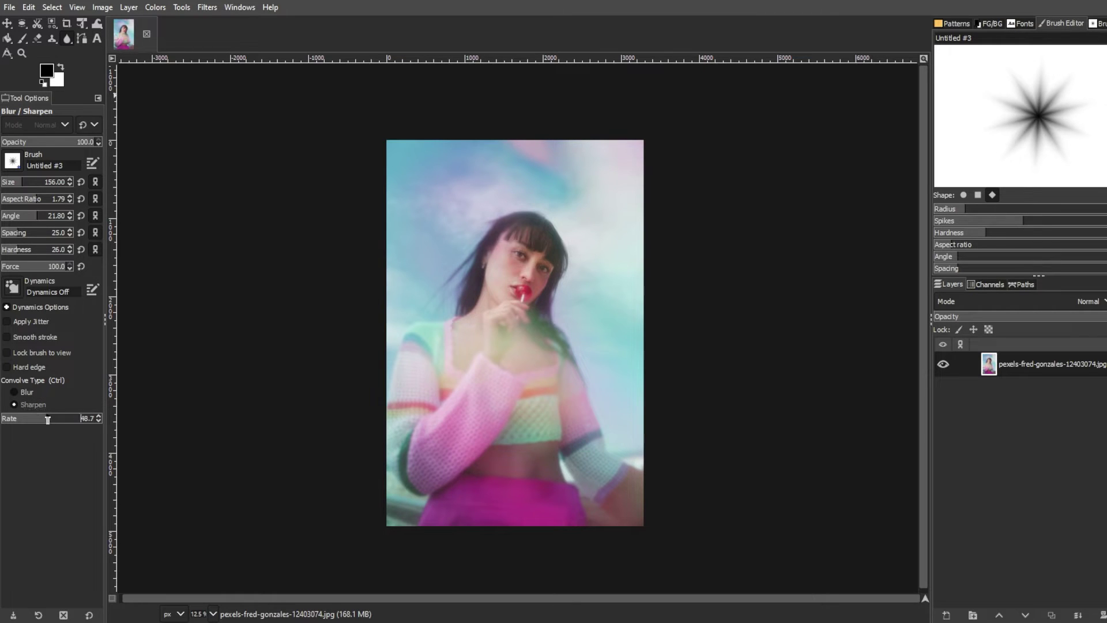
{"action": "mouse_move", "coordinate": [48, 419]}
{"action": "left_mouse_down"}
{"action": "mouse_move", "coordinate": [35, 419]}
{"action": "mouse_move", "coordinate": [45, 420]}
{"action": "left_mouse_up"}
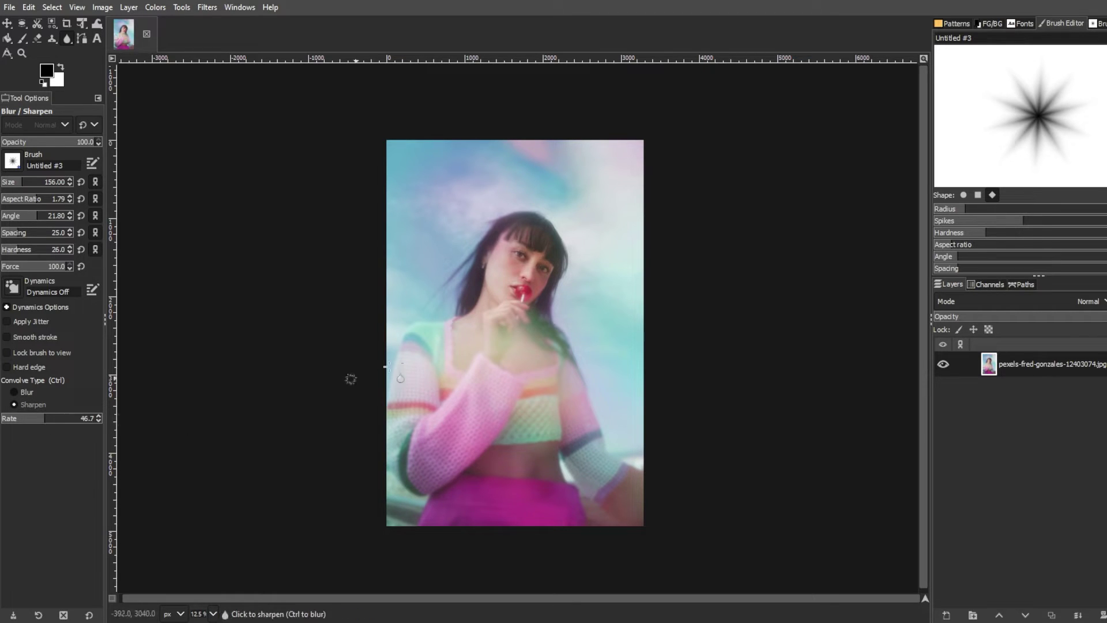
Zoom in on the eyes and pick the 2. Hardness 075 brush
{"action": "scroll", "coordinate": [525, 258], "scroll_direction": "up", "scroll_amount": 2}
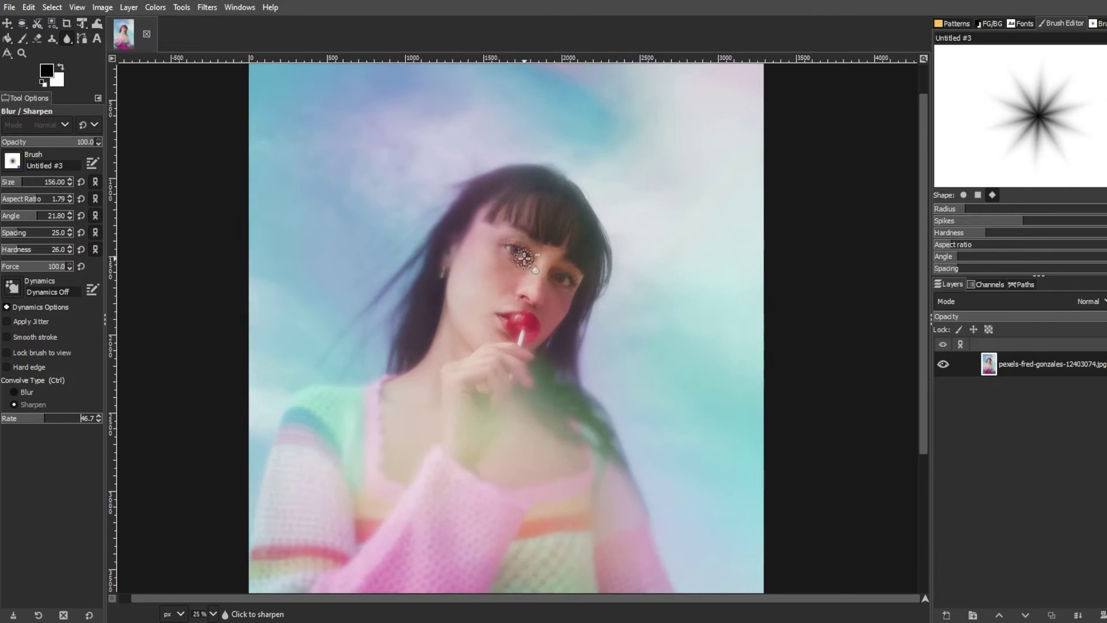
{"action": "scroll", "coordinate": [524, 258], "scroll_direction": "up", "scroll_amount": 3}
{"action": "left_click", "coordinate": [12, 161]}
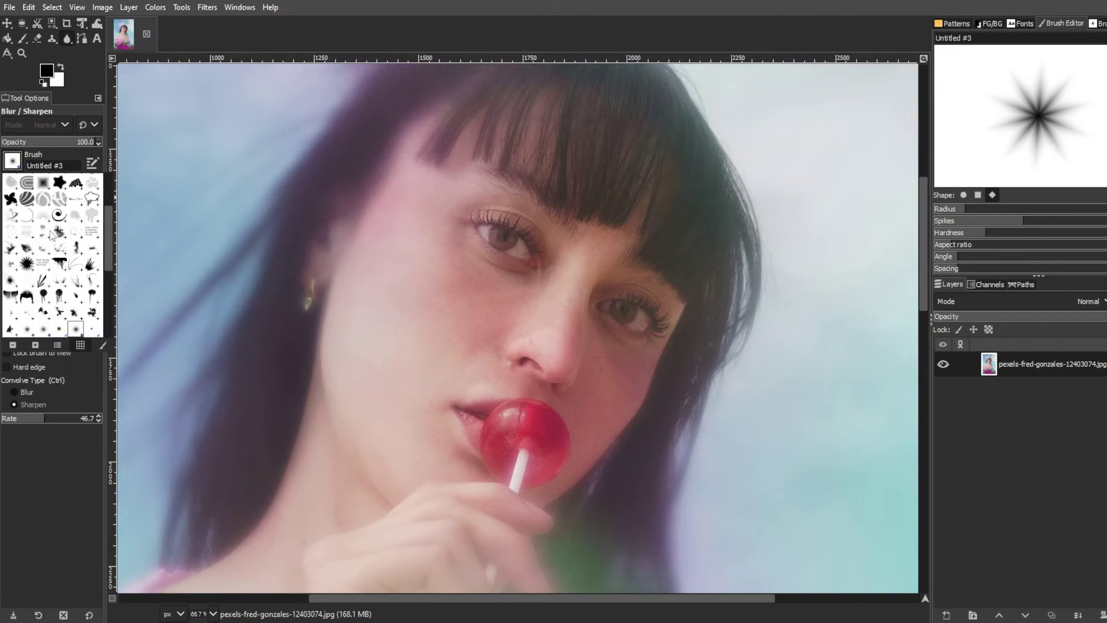
{"action": "scroll", "coordinate": [71, 249], "scroll_direction": "up", "scroll_amount": 5}
{"action": "left_click", "coordinate": [98, 231]}
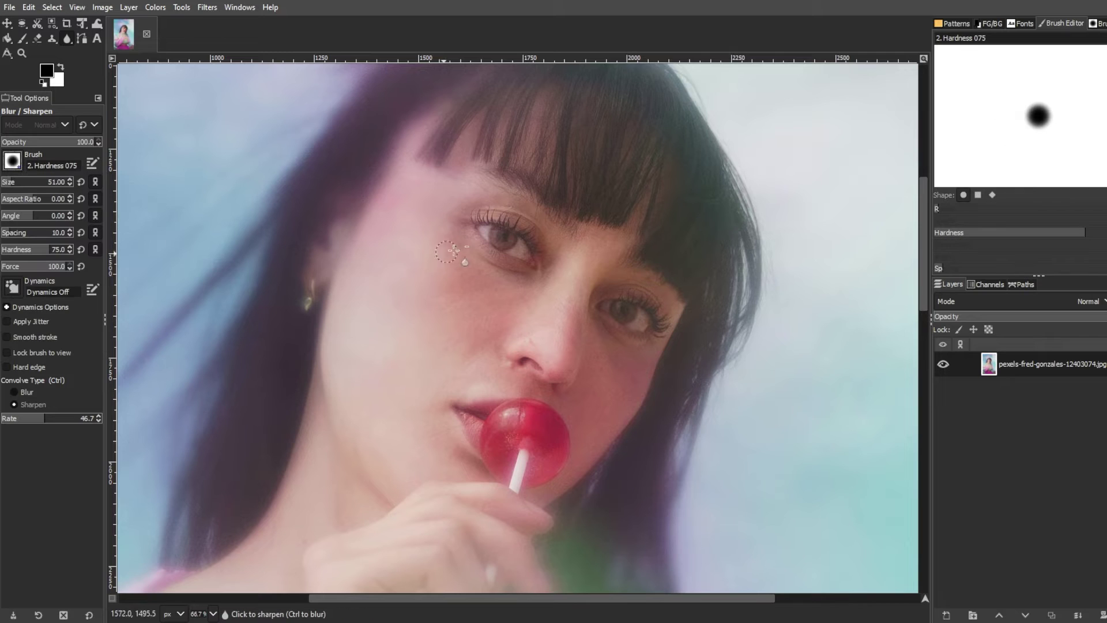
Paint Sharpen strokes at Rate 70.7 over the lashes and irises of both eyes
{"action": "mouse_move", "coordinate": [482, 225]}
{"action": "left_mouse_down"}
{"action": "mouse_move", "coordinate": [524, 225]}
{"action": "mouse_move", "coordinate": [534, 252]}
{"action": "mouse_move", "coordinate": [485, 218]}
{"action": "mouse_move", "coordinate": [497, 232]}
{"action": "mouse_move", "coordinate": [497, 219]}
{"action": "left_mouse_up"}
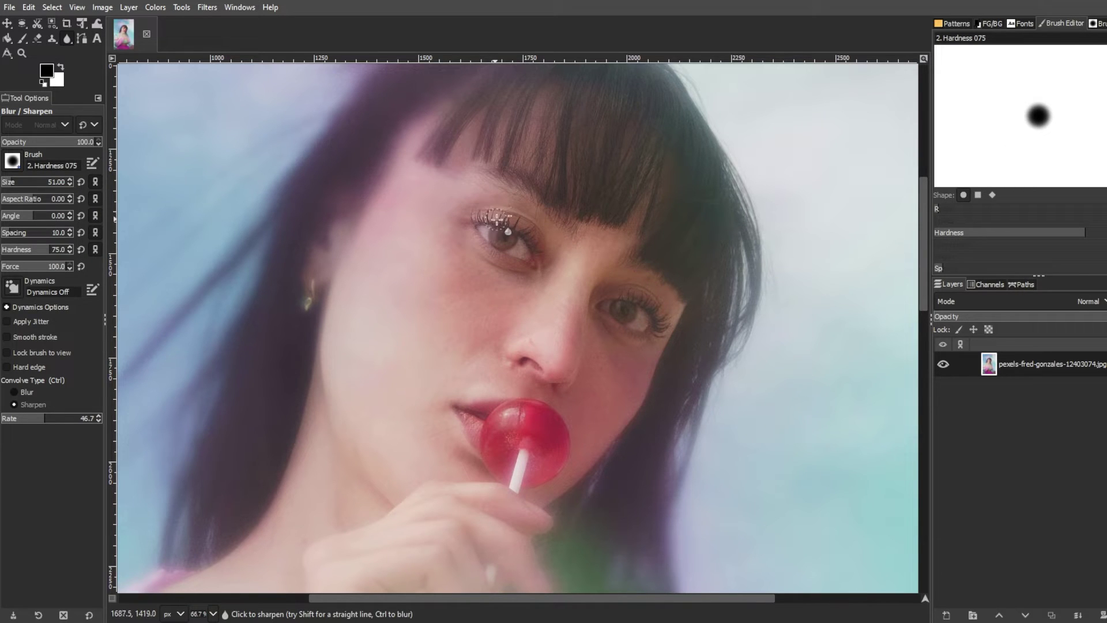
{"action": "left_click", "coordinate": [67, 417]}
{"action": "mouse_move", "coordinate": [480, 220]}
{"action": "left_mouse_down"}
{"action": "mouse_move", "coordinate": [521, 226]}
{"action": "mouse_move", "coordinate": [536, 253]}
{"action": "mouse_move", "coordinate": [511, 220]}
{"action": "mouse_move", "coordinate": [542, 256]}
{"action": "left_mouse_up"}
{"action": "mouse_move", "coordinate": [624, 310]}
{"action": "left_mouse_down"}
{"action": "mouse_move", "coordinate": [672, 319]}
{"action": "mouse_move", "coordinate": [667, 335]}
{"action": "mouse_move", "coordinate": [654, 307]}
{"action": "mouse_move", "coordinate": [625, 294]}
{"action": "mouse_move", "coordinate": [664, 327]}
{"action": "mouse_move", "coordinate": [629, 302]}
{"action": "mouse_move", "coordinate": [620, 311]}
{"action": "mouse_move", "coordinate": [639, 327]}
{"action": "mouse_move", "coordinate": [645, 314]}
{"action": "mouse_move", "coordinate": [622, 321]}
{"action": "left_mouse_up"}
{"action": "mouse_move", "coordinate": [536, 270]}
{"action": "left_mouse_down"}
{"action": "mouse_move", "coordinate": [489, 233]}
{"action": "mouse_move", "coordinate": [542, 254]}
{"action": "mouse_move", "coordinate": [498, 242]}
{"action": "mouse_move", "coordinate": [647, 334]}
{"action": "mouse_move", "coordinate": [610, 305]}
{"action": "mouse_move", "coordinate": [628, 326]}
{"action": "left_mouse_up"}
{"action": "scroll", "coordinate": [486, 273], "scroll_direction": "down", "scroll_amount": 4}
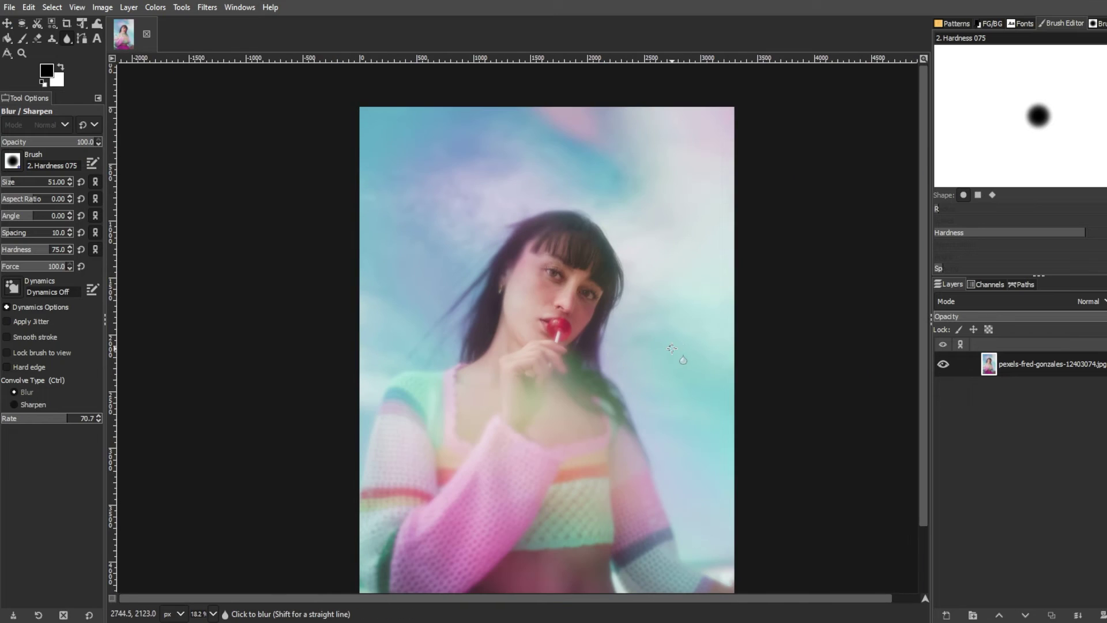
Open Filters > Enhance > Sharpen (Unsharp Mask) for the whole photo
{"action": "scroll", "coordinate": [672, 349], "scroll_direction": "down", "scroll_amount": 1}
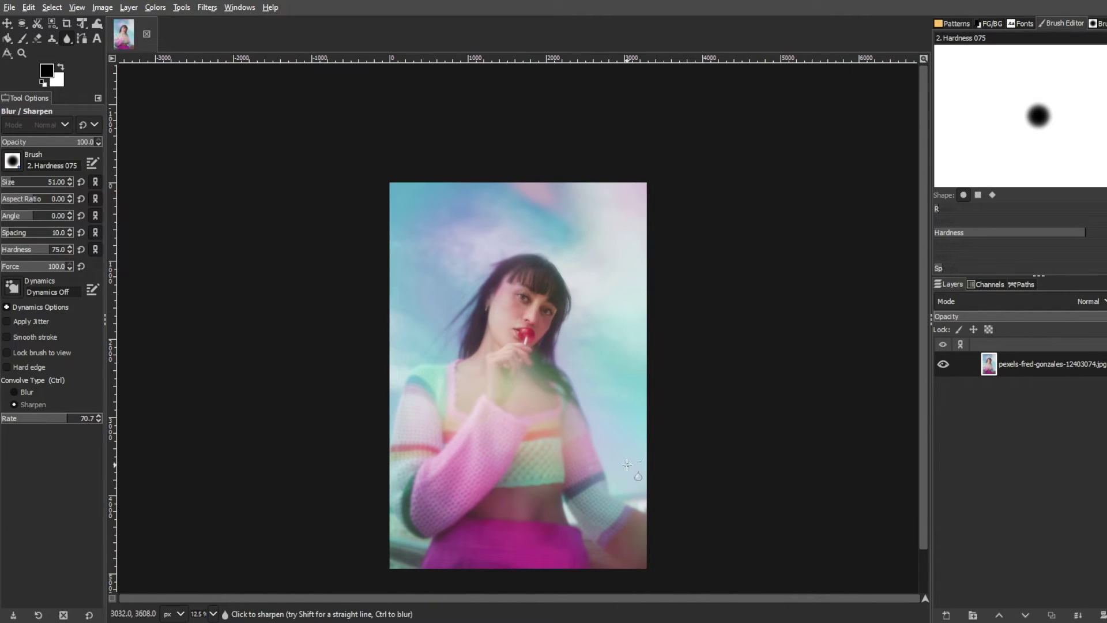
{"action": "left_click", "coordinate": [207, 8]}
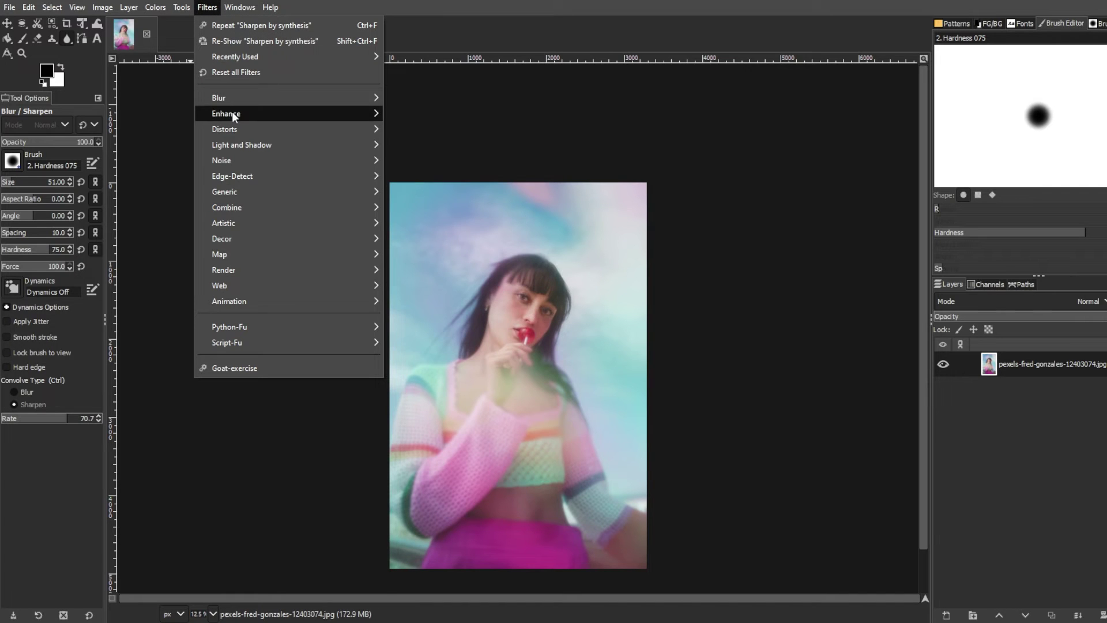
{"action": "mouse_move", "coordinate": [232, 113]}
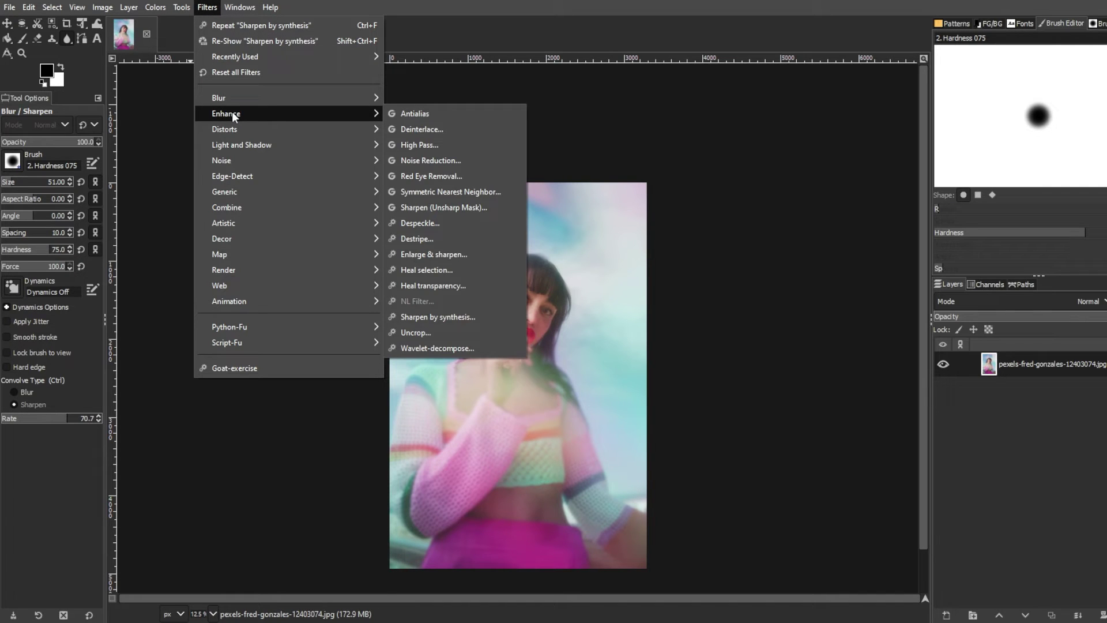
{"action": "left_click", "coordinate": [444, 208]}
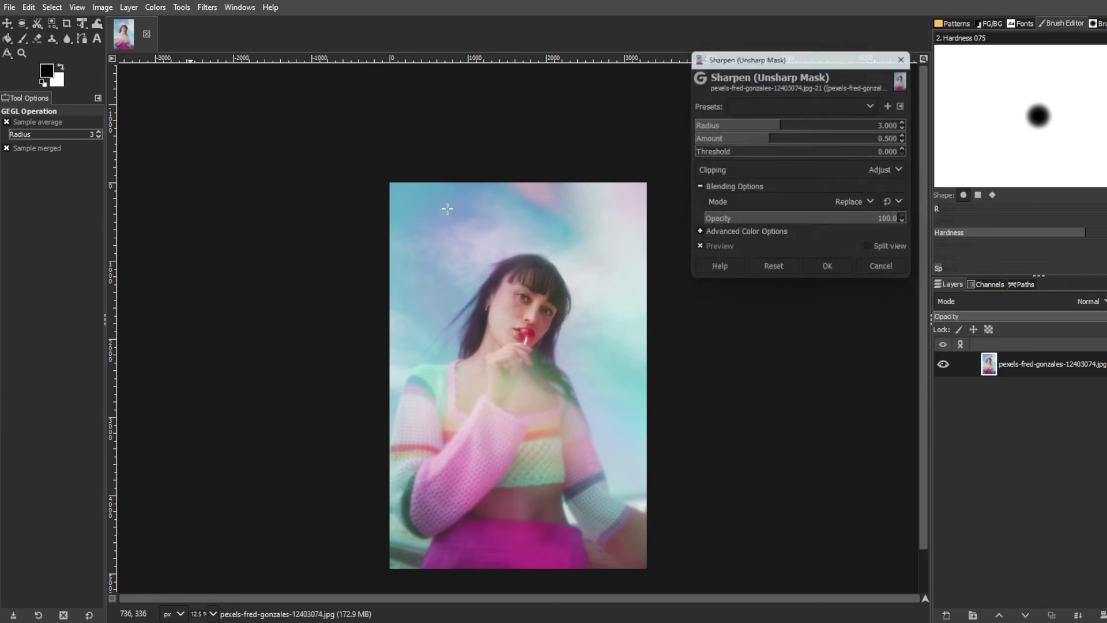
Move the Unsharp Mask dialog aside and enable Split view comparing sharpened and original halves
{"action": "left_click_drag", "start_coordinate": [830, 64], "coordinate": [295, 117]}
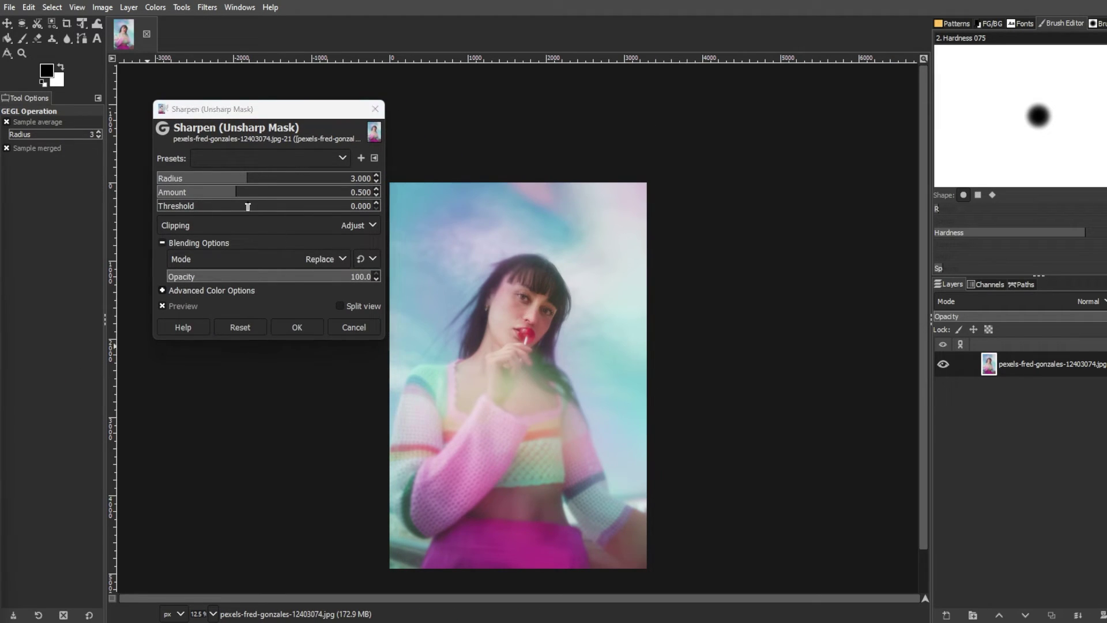
{"action": "left_click_drag", "start_coordinate": [261, 180], "coordinate": [267, 181]}
{"action": "left_click", "coordinate": [340, 306]}
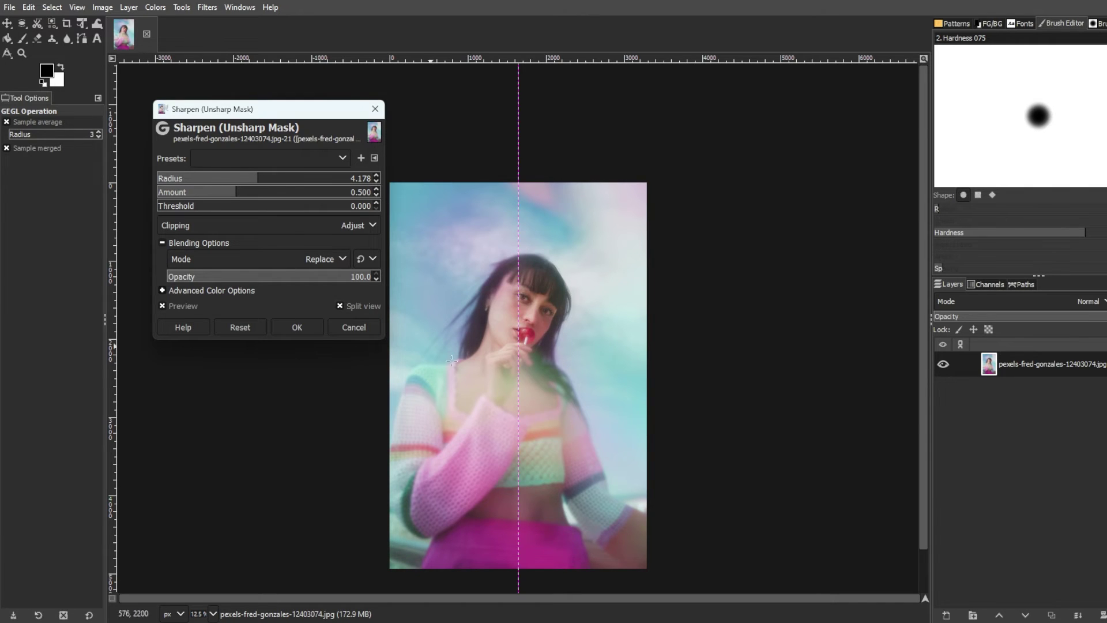
{"action": "scroll", "coordinate": [561, 395], "scroll_direction": "up", "scroll_amount": 2}
{"action": "left_click_drag", "start_coordinate": [290, 114], "coordinate": [278, 119]}
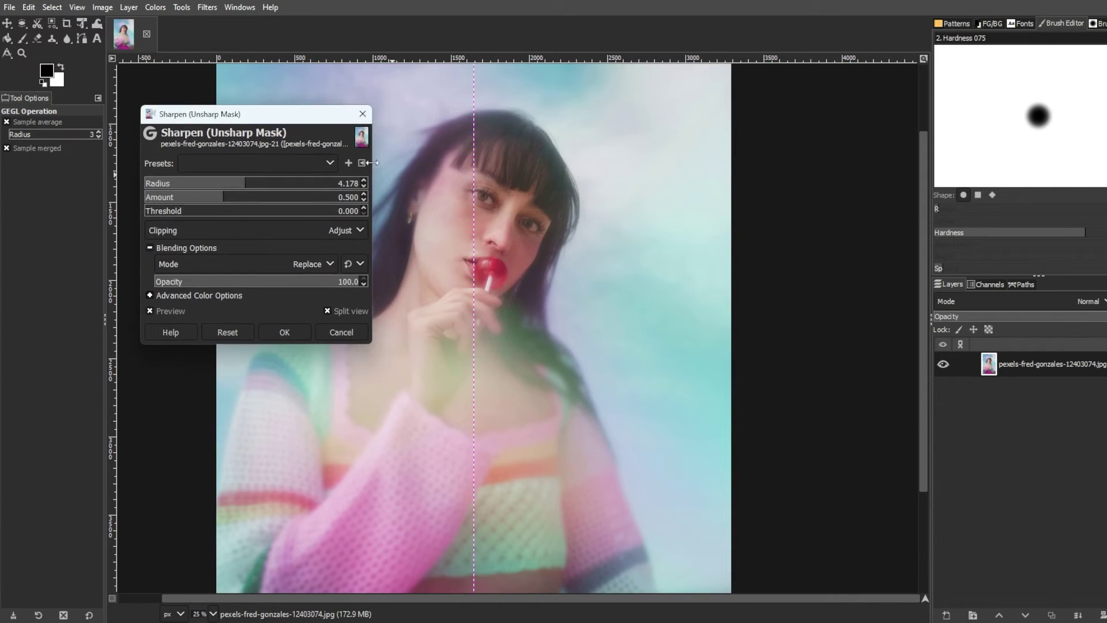
{"action": "left_click_drag", "start_coordinate": [479, 238], "coordinate": [595, 249]}
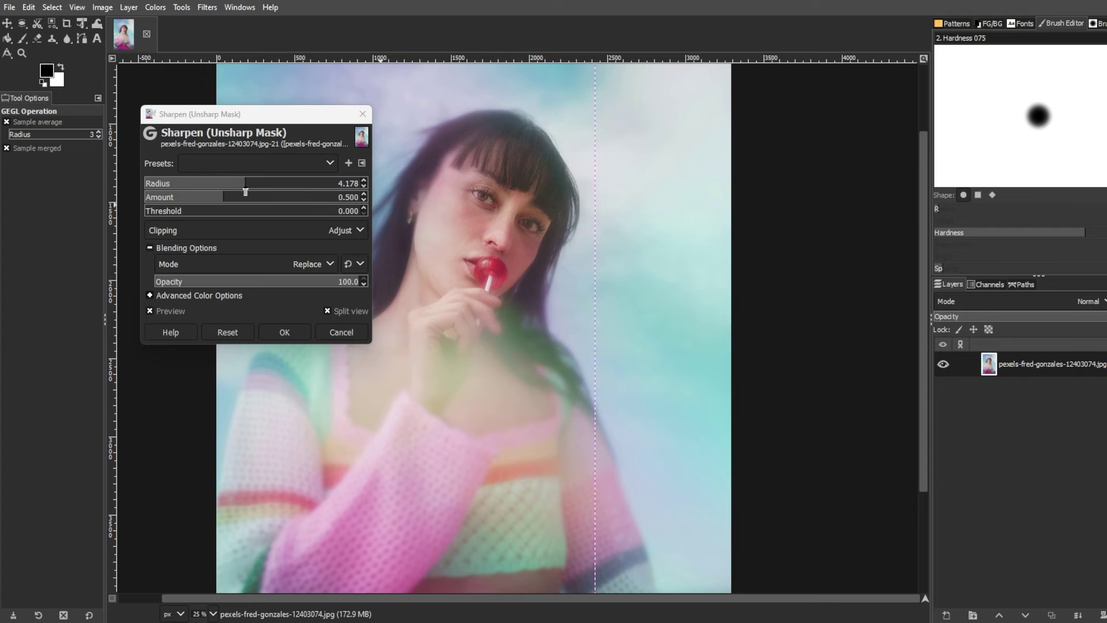
Set Radius 22.987, Amount 0.527, Threshold 0.032 and apply the Unsharp Mask
{"action": "left_click", "coordinate": [281, 182]}
{"action": "left_click", "coordinate": [323, 183]}
{"action": "left_click", "coordinate": [252, 196]}
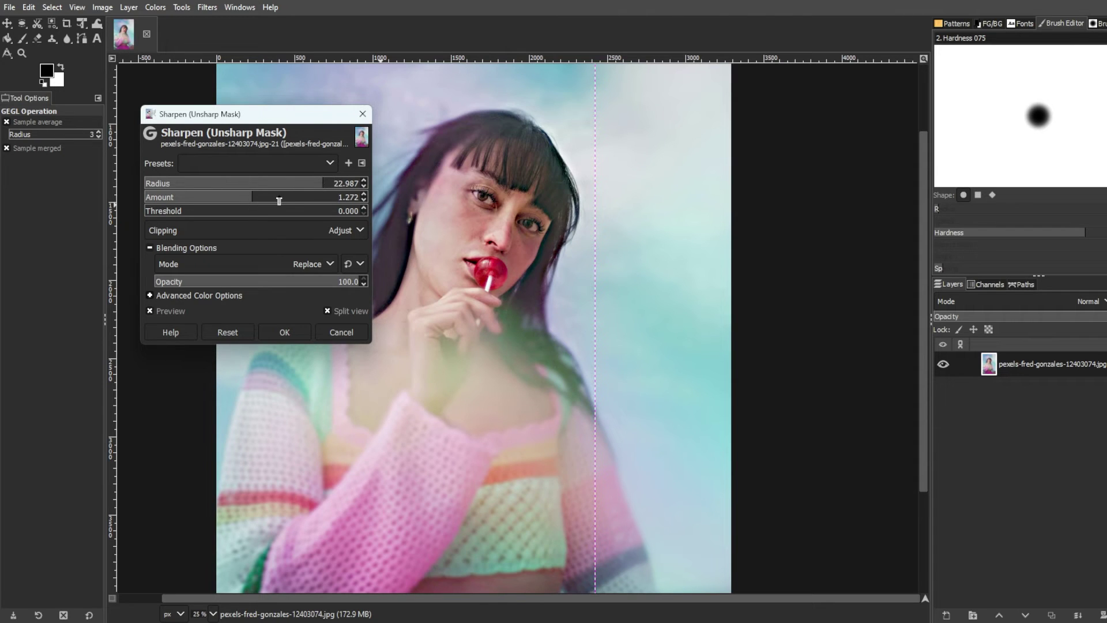
{"action": "left_click", "coordinate": [223, 196]}
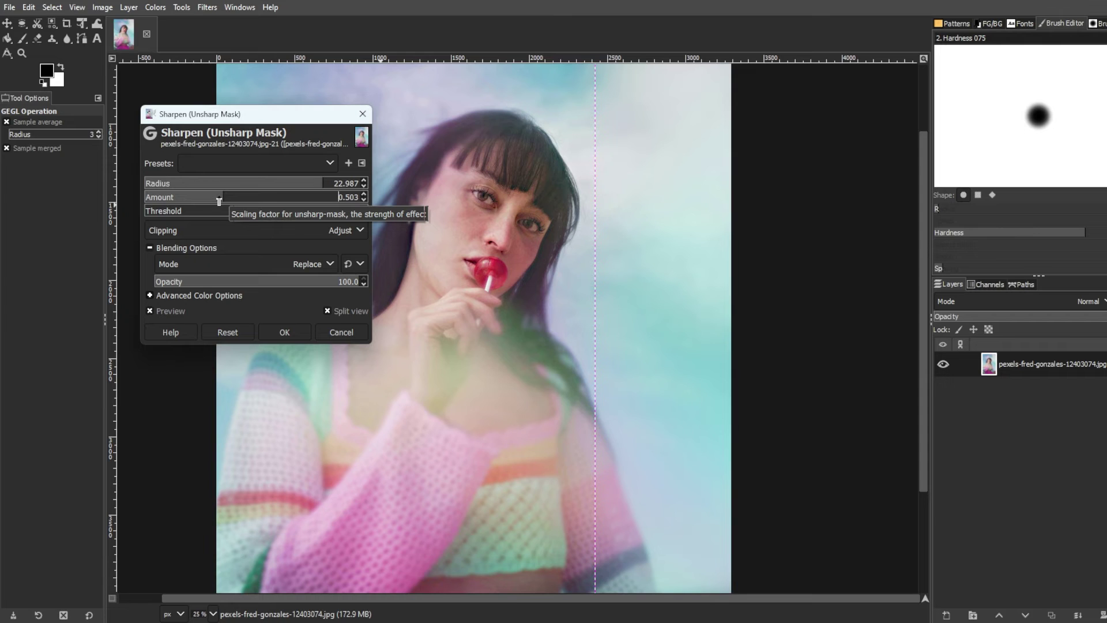
{"action": "left_click_drag", "start_coordinate": [219, 200], "coordinate": [228, 201]}
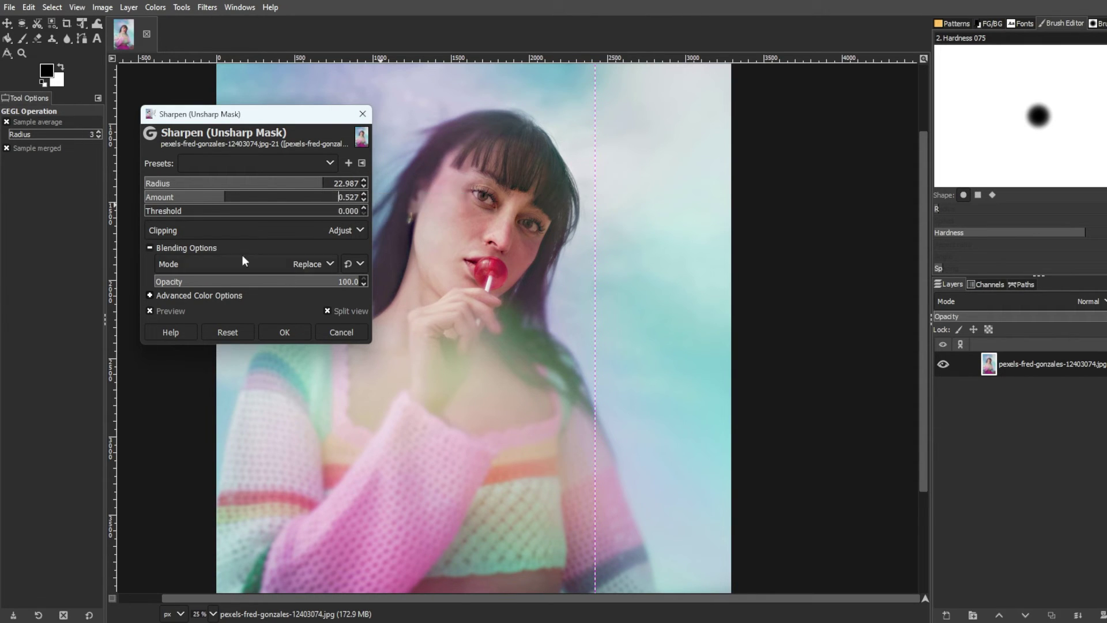
{"action": "left_click_drag", "start_coordinate": [180, 211], "coordinate": [213, 211]}
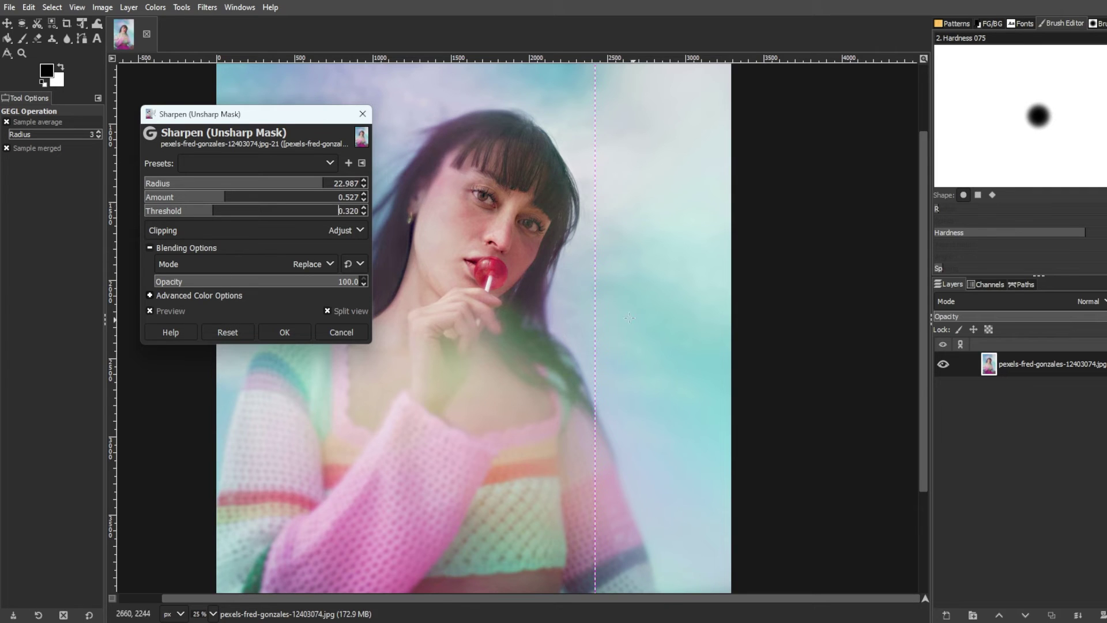
{"action": "left_click_drag", "start_coordinate": [595, 316], "coordinate": [443, 300]}
{"action": "left_click_drag", "start_coordinate": [197, 217], "coordinate": [180, 217]}
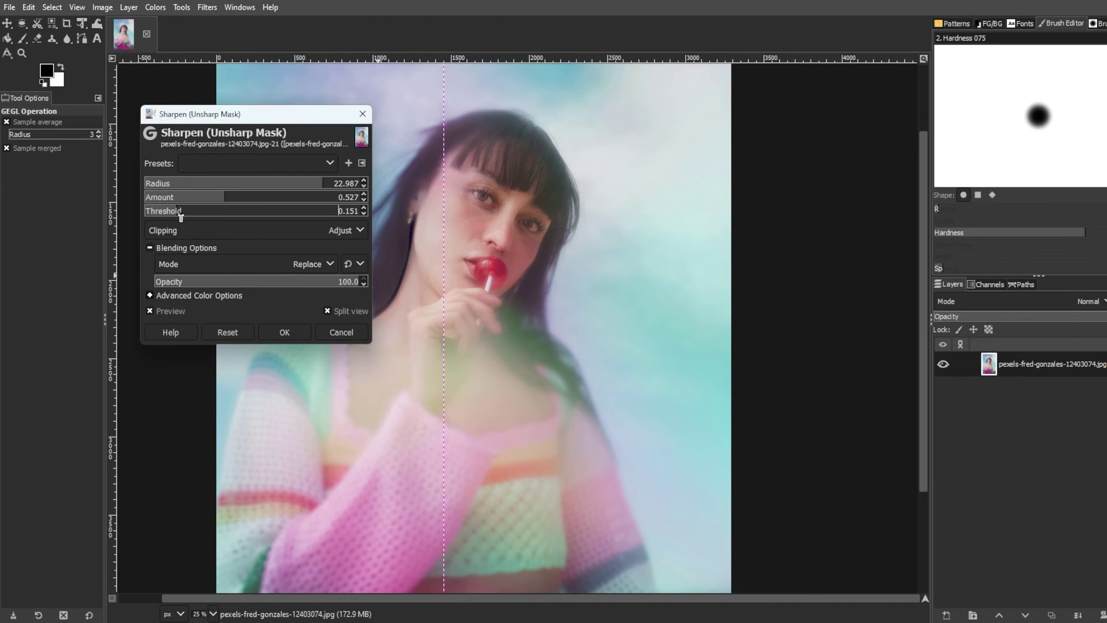
{"action": "scroll", "coordinate": [302, 208], "scroll_direction": "down", "scroll_amount": 10}
{"action": "left_click_drag", "start_coordinate": [444, 261], "coordinate": [605, 277]}
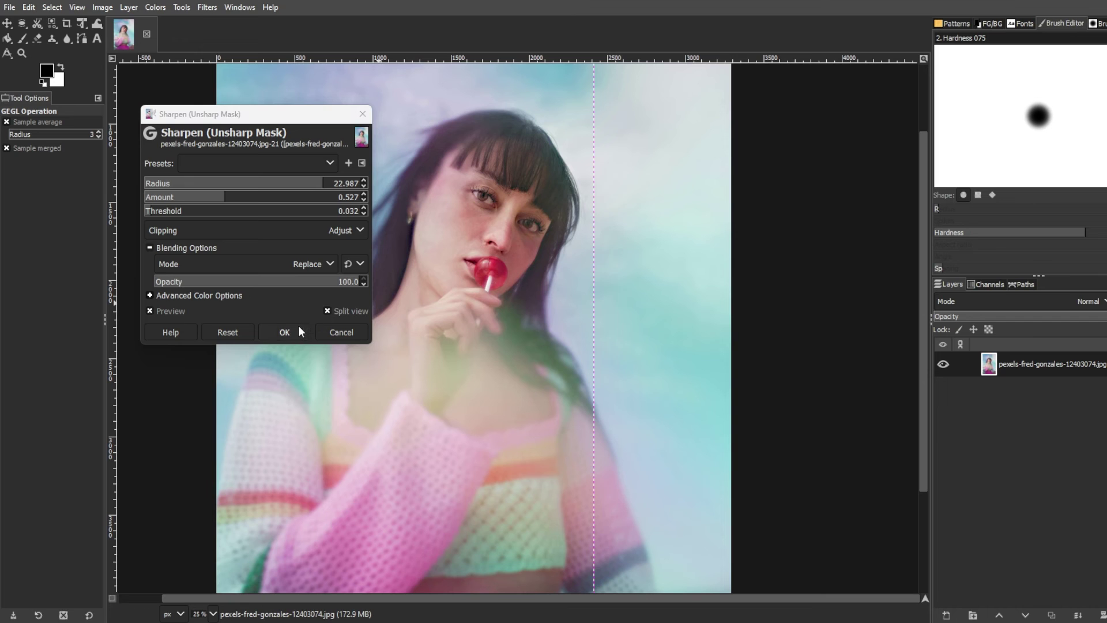
{"action": "left_click", "coordinate": [284, 332]}
Zoom out to view the whole sharpened portrait
{"action": "scroll", "coordinate": [557, 342], "scroll_direction": "down", "scroll_amount": 2}
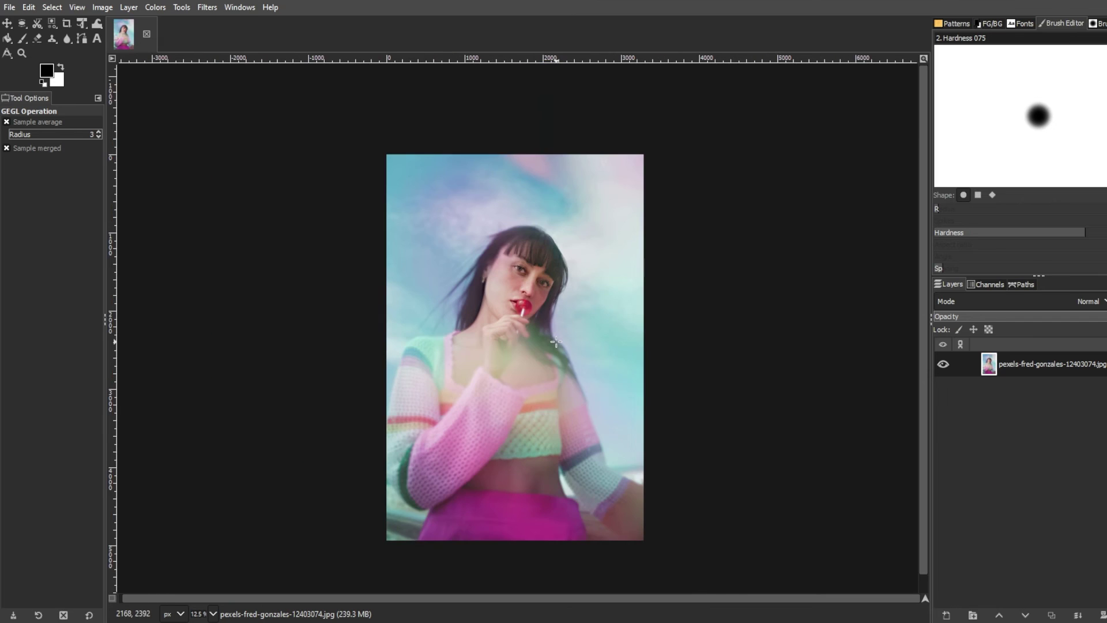
{"action": "scroll", "coordinate": [556, 342], "scroll_direction": "up", "scroll_amount": 1}
{"action": "scroll", "coordinate": [556, 342], "scroll_direction": "down", "scroll_amount": 1}
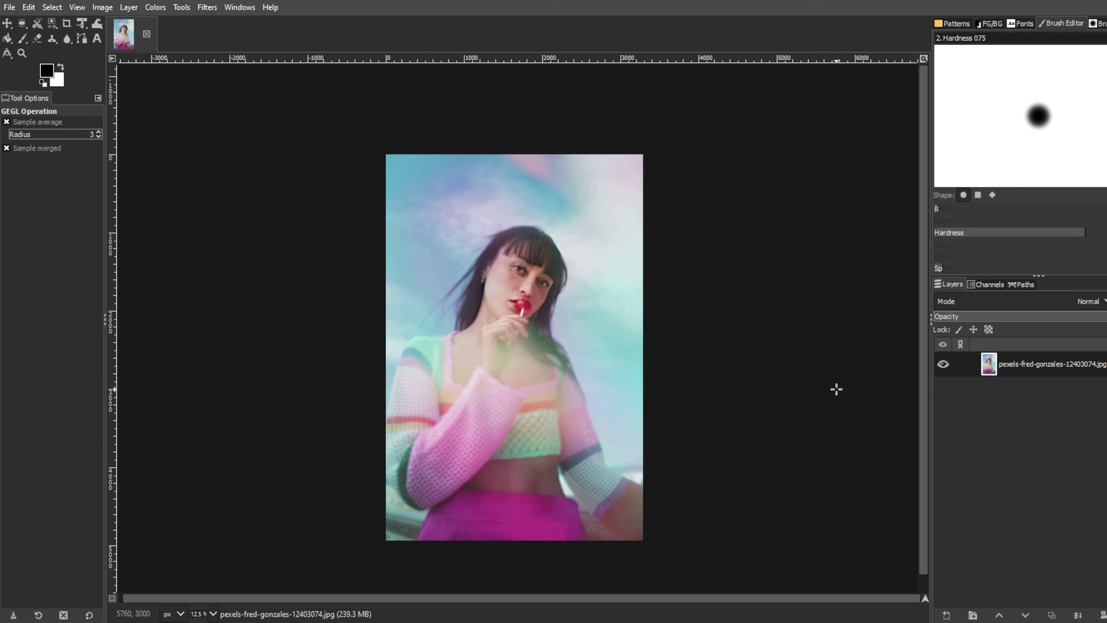
{"action": "scroll", "coordinate": [921, 377], "scroll_direction": "down", "scroll_amount": 1}
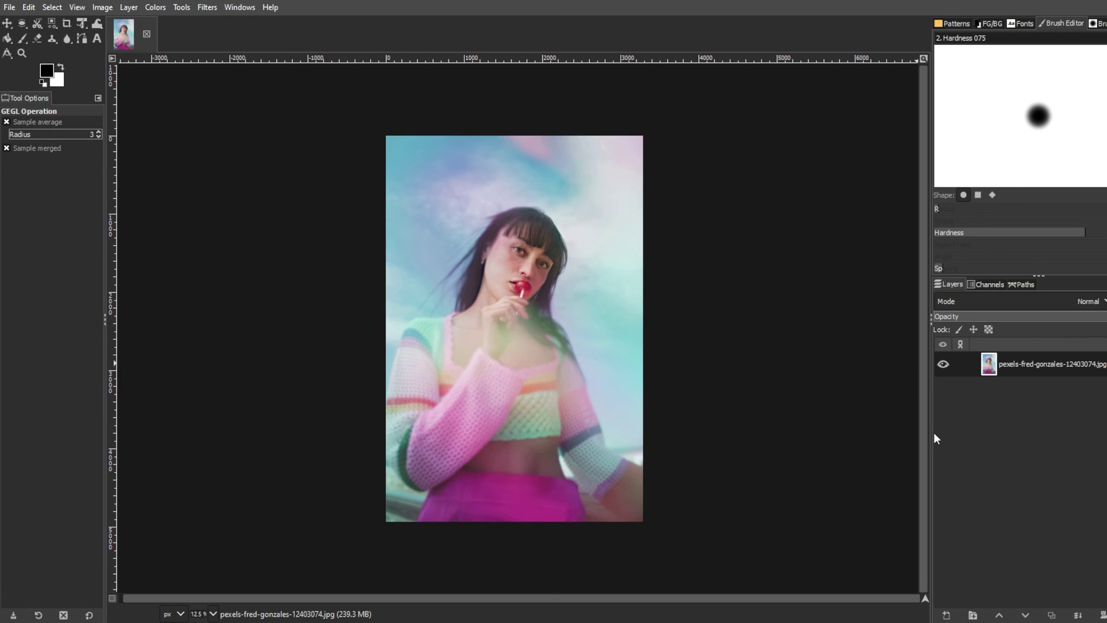